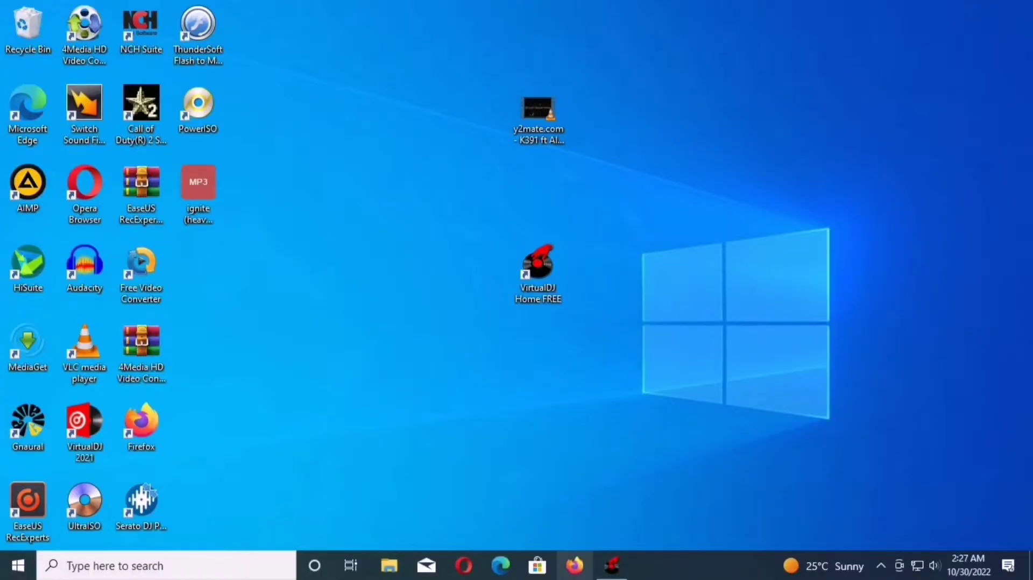
Launch VirtualDJ Home FREE from its desktop shortcut's right-click menu.
right_click(554, 269)
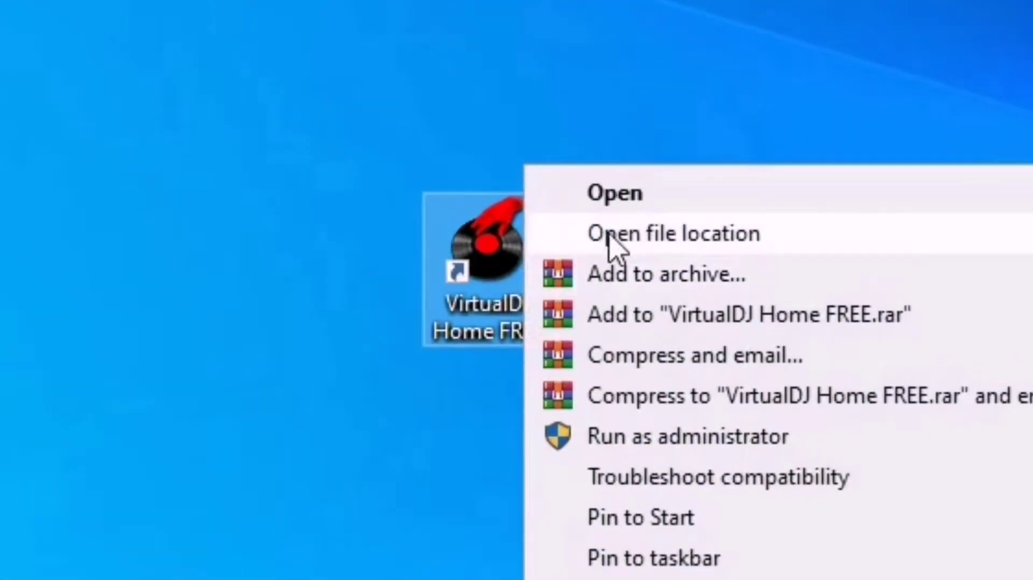
click(625, 191)
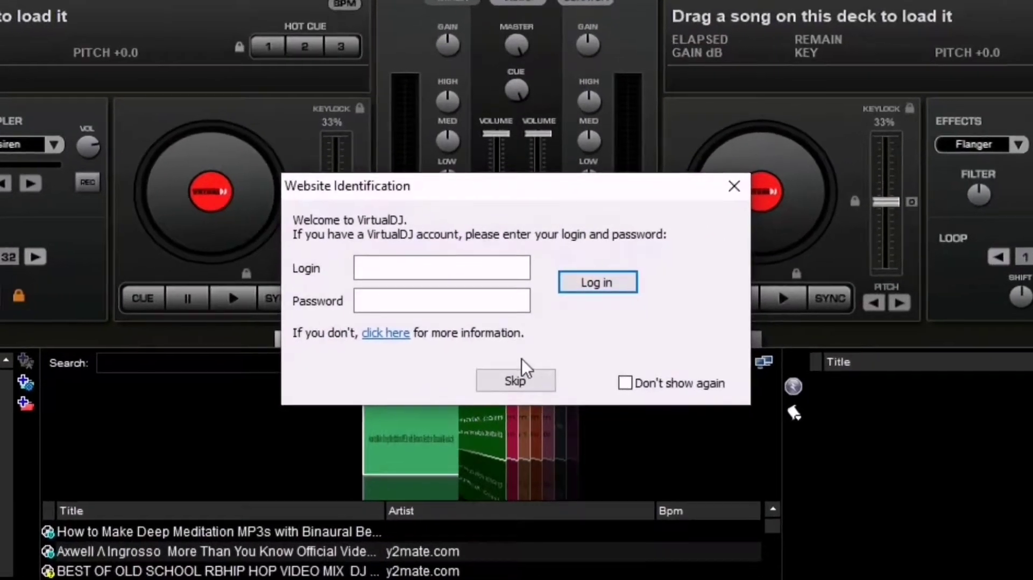
Skip the sign-in, browse the Desktop folder and load the K391 Ignite Different Heaven Remix onto deck 1.
click(527, 385)
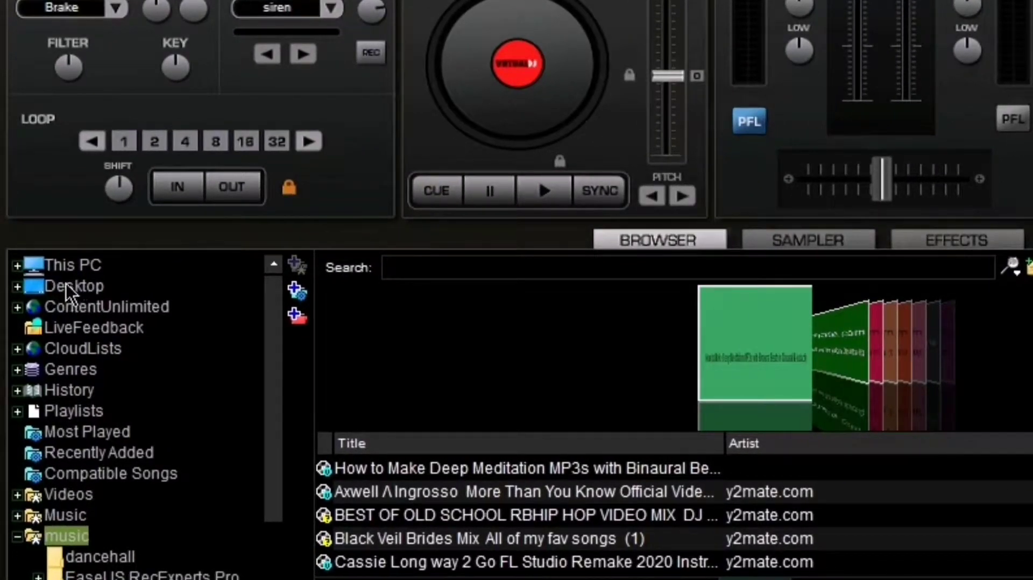
double_click(73, 283)
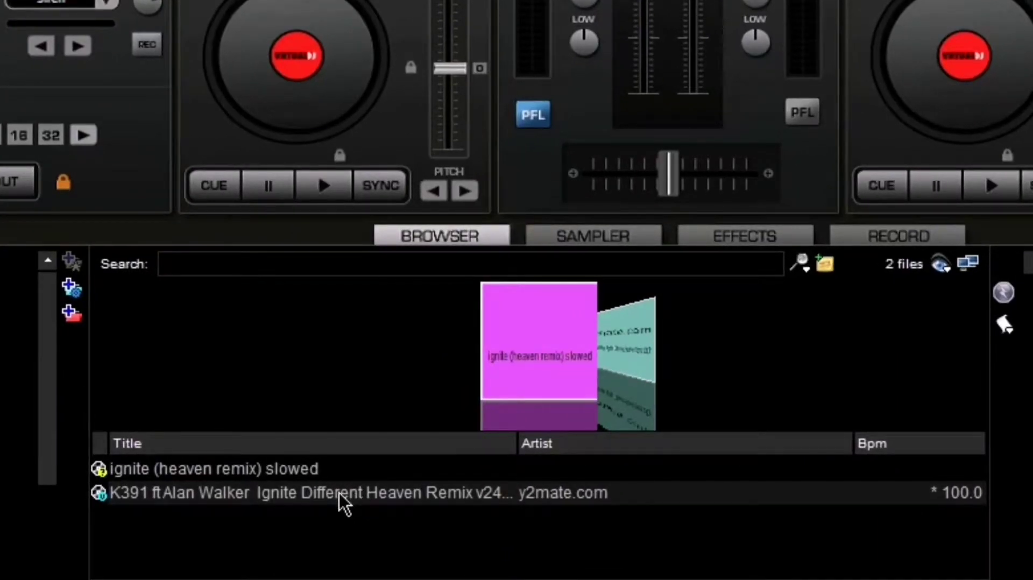
drag(339, 493, 429, 182)
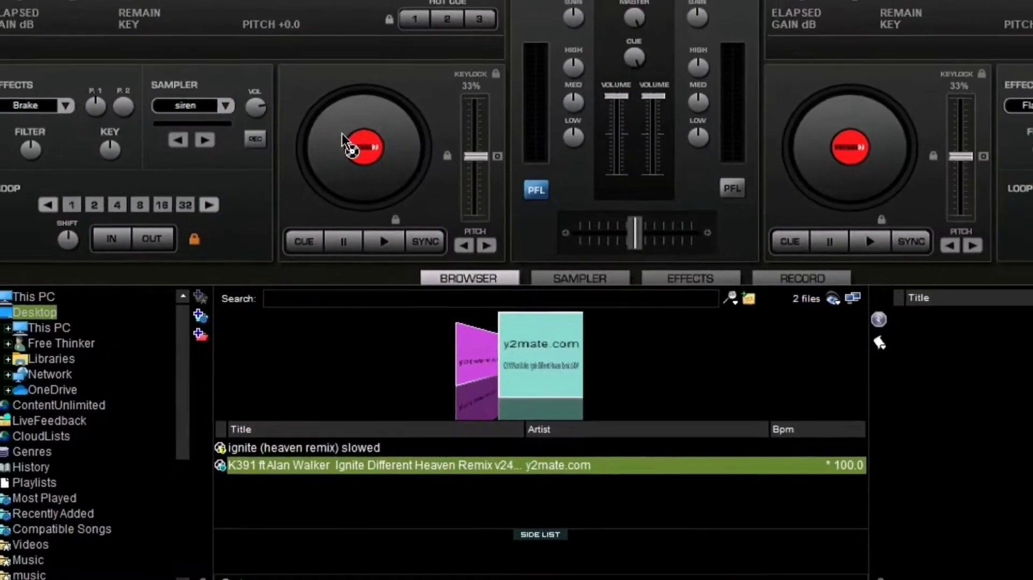
drag(428, 182, 328, 147)
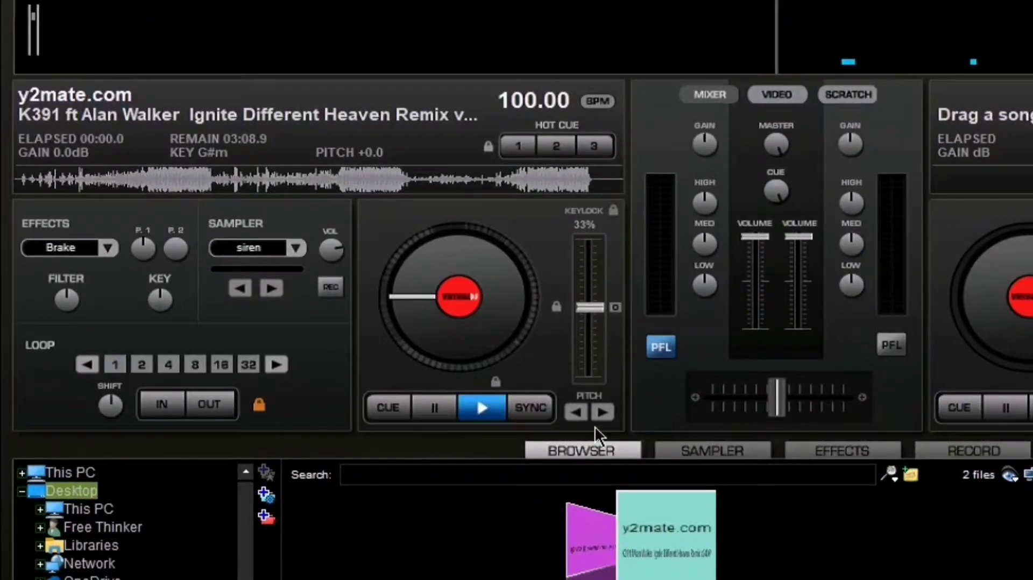
Play the Ignite remix on deck 1 and lower its pitch to -5.2 for 94.80 BPM.
click(488, 409)
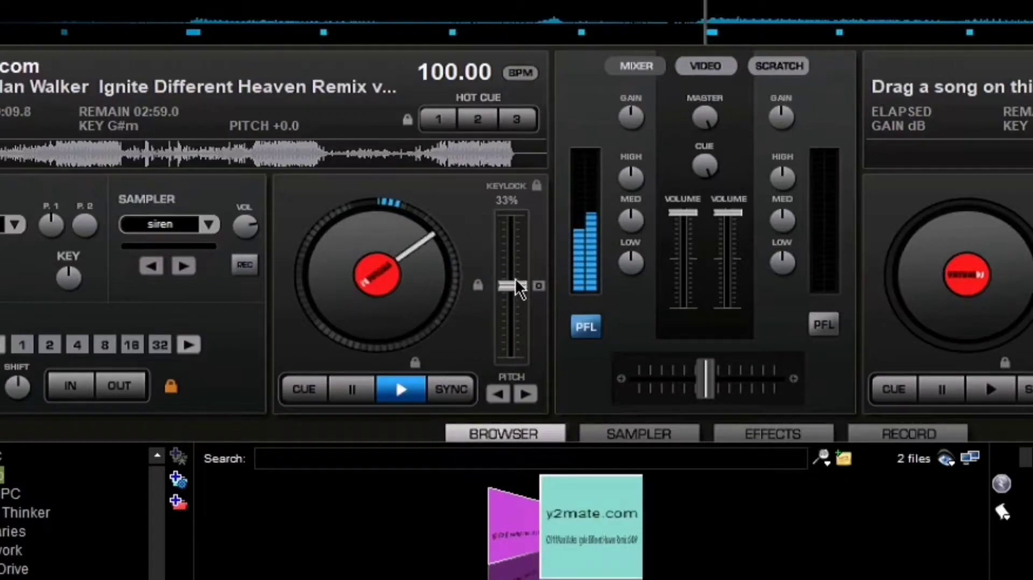
drag(514, 287, 514, 282)
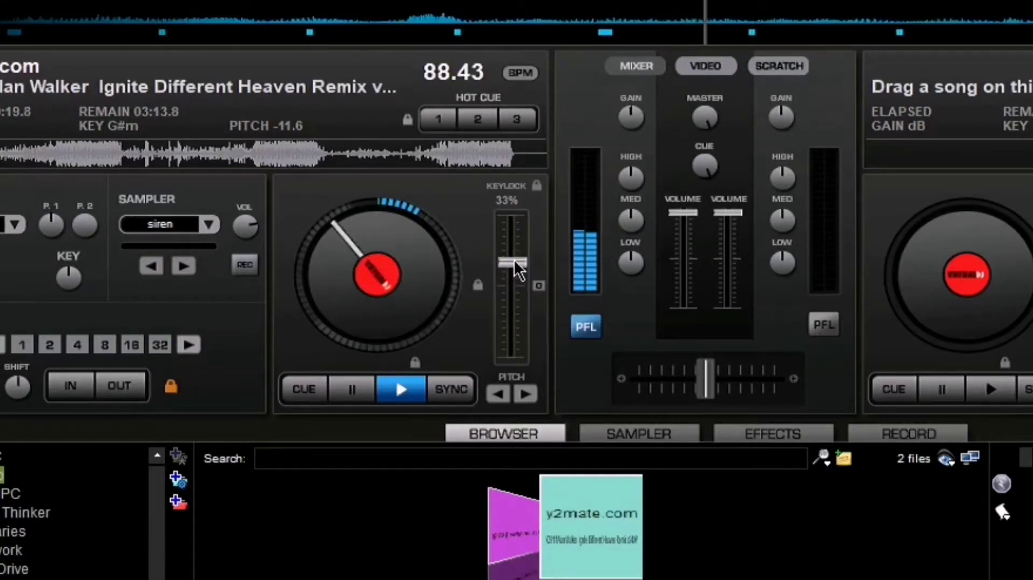
mouse_move(514, 257)
mouse_down()
mouse_move(515, 215)
mouse_move(509, 234)
mouse_up()
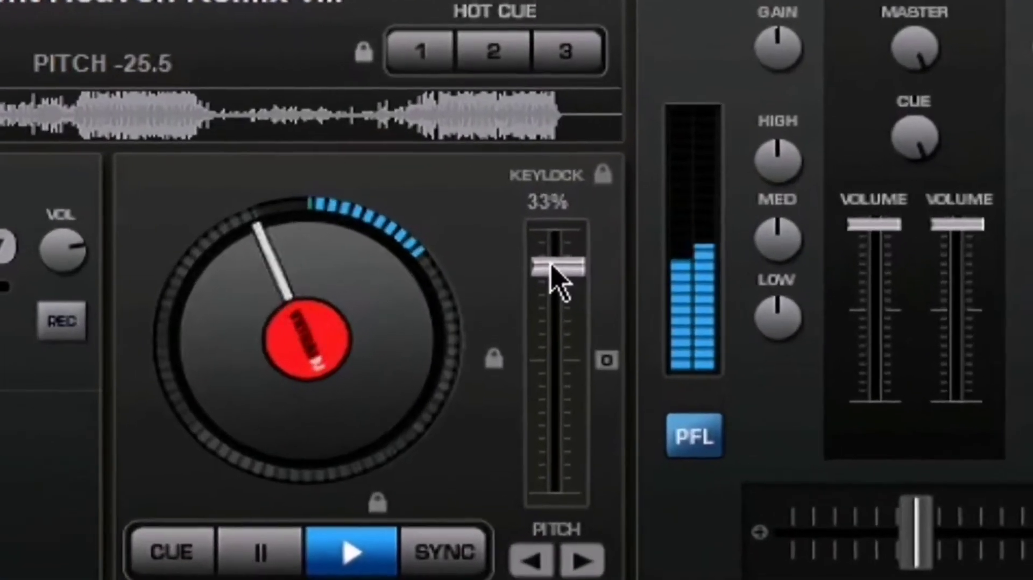
mouse_move(550, 265)
mouse_down()
mouse_move(523, 425)
mouse_move(532, 454)
mouse_move(689, 505)
mouse_move(695, 423)
mouse_up()
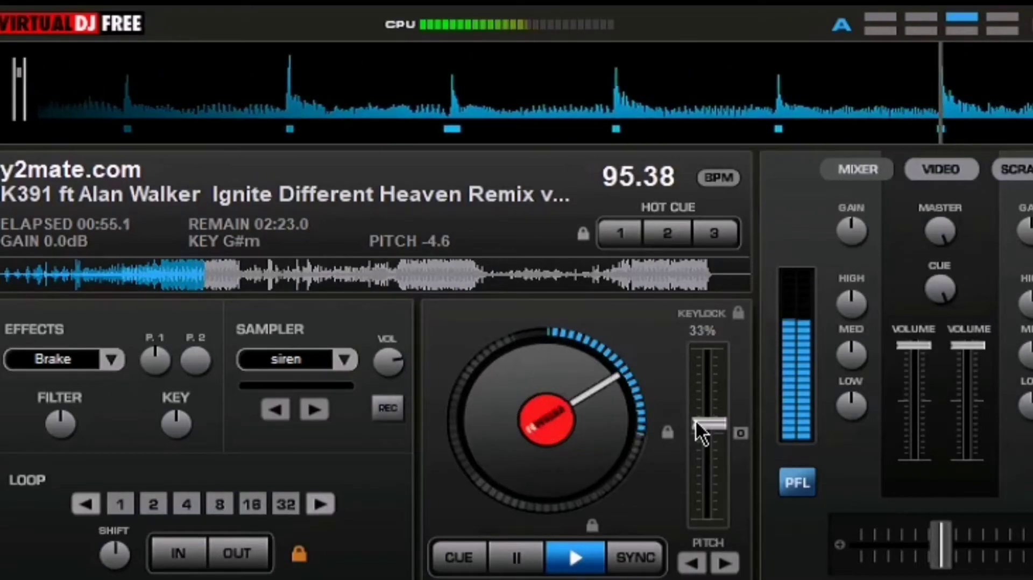
drag(695, 419, 695, 417)
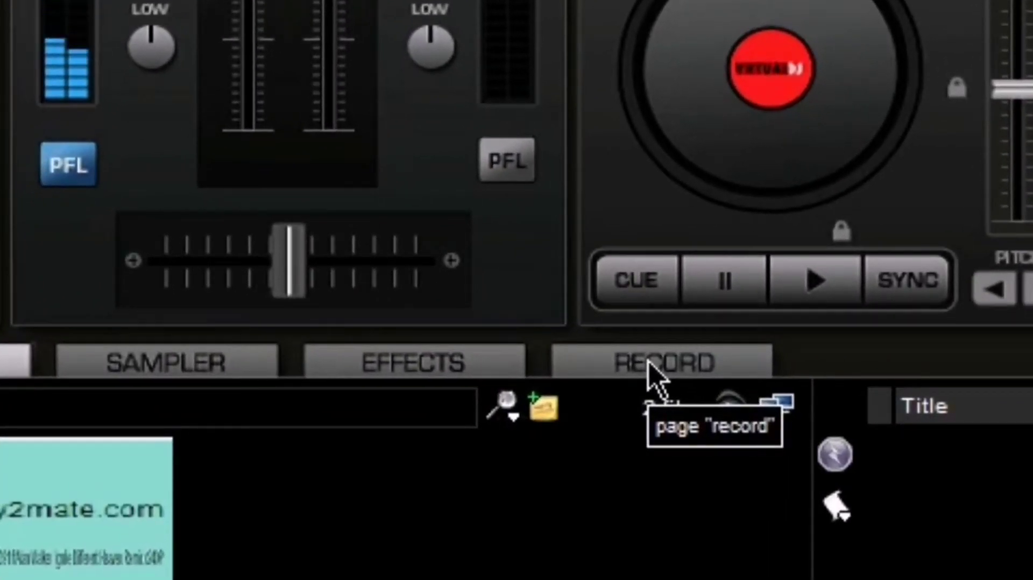
Set the recording file to Desktop\ignite (new heaven remix) slowed.mp3 as MP3 at 192 Kbps.
click(648, 363)
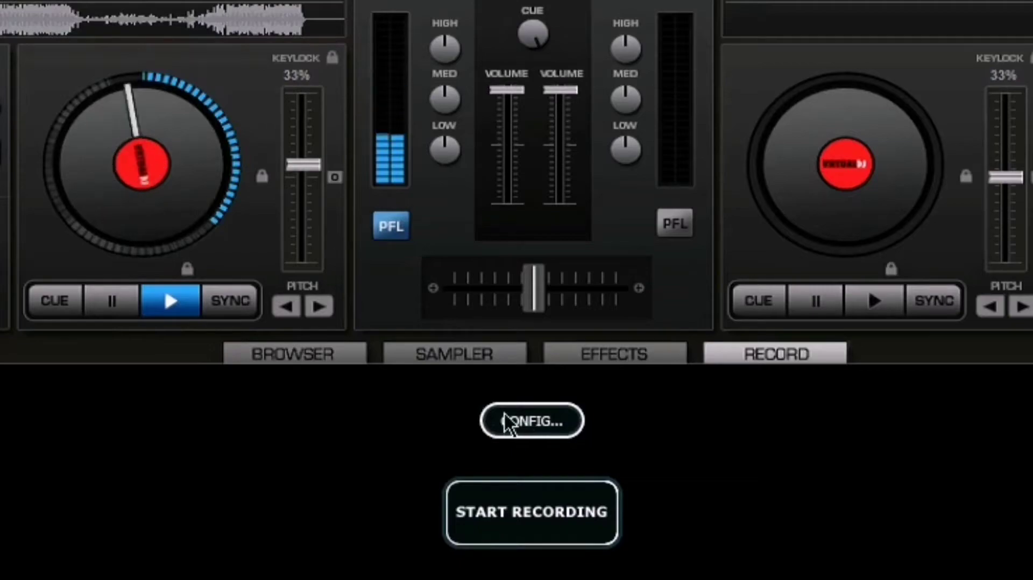
click(515, 411)
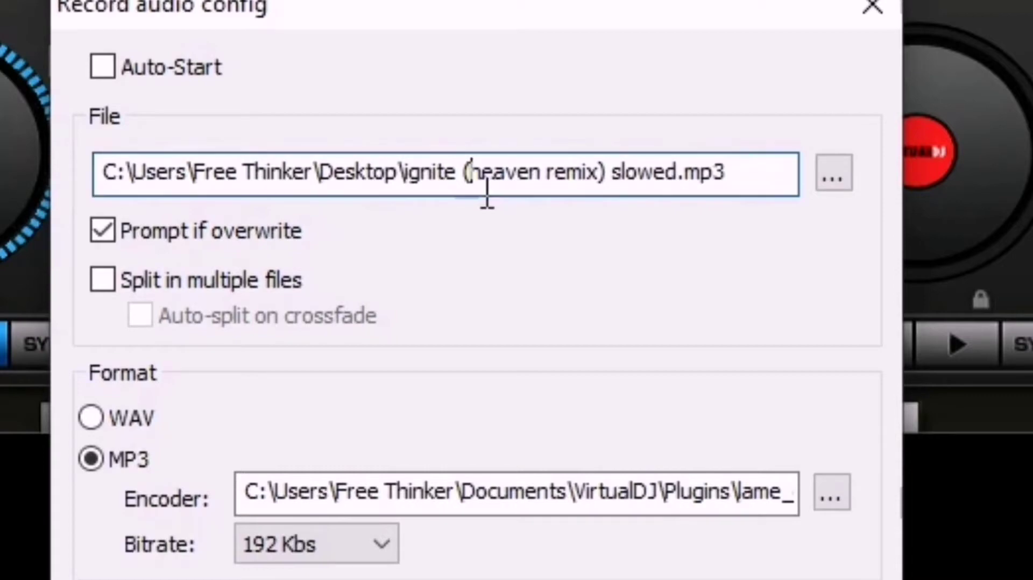
text(ne)
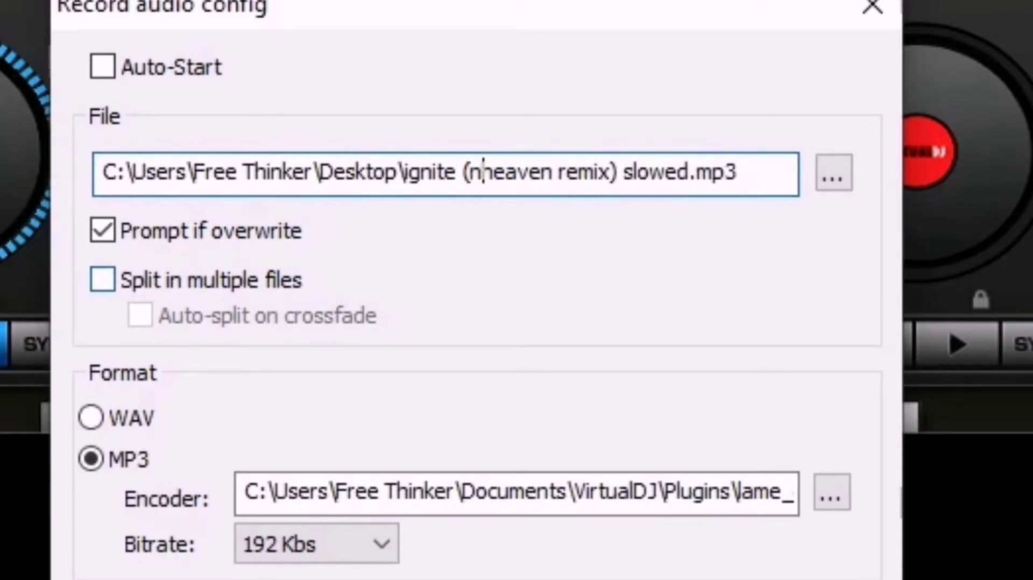
text(w)
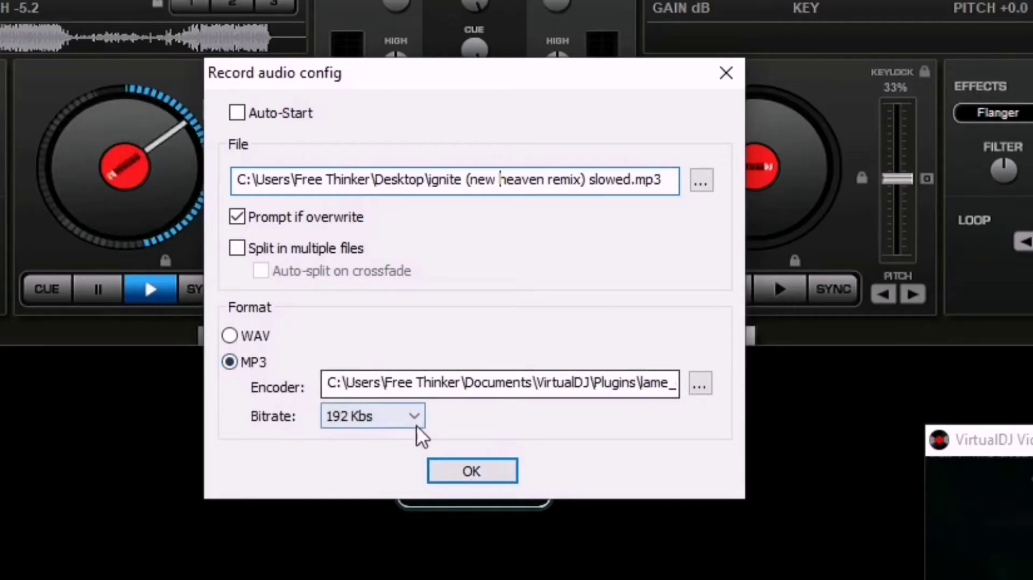
click(487, 466)
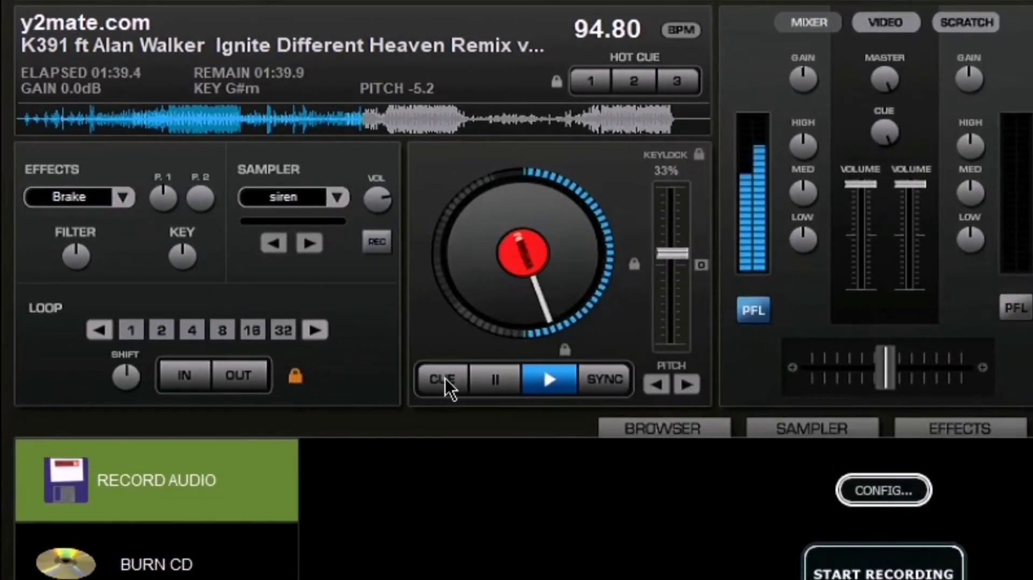
Cue deck 1 to the start and record the slowed track until the song ends.
click(447, 381)
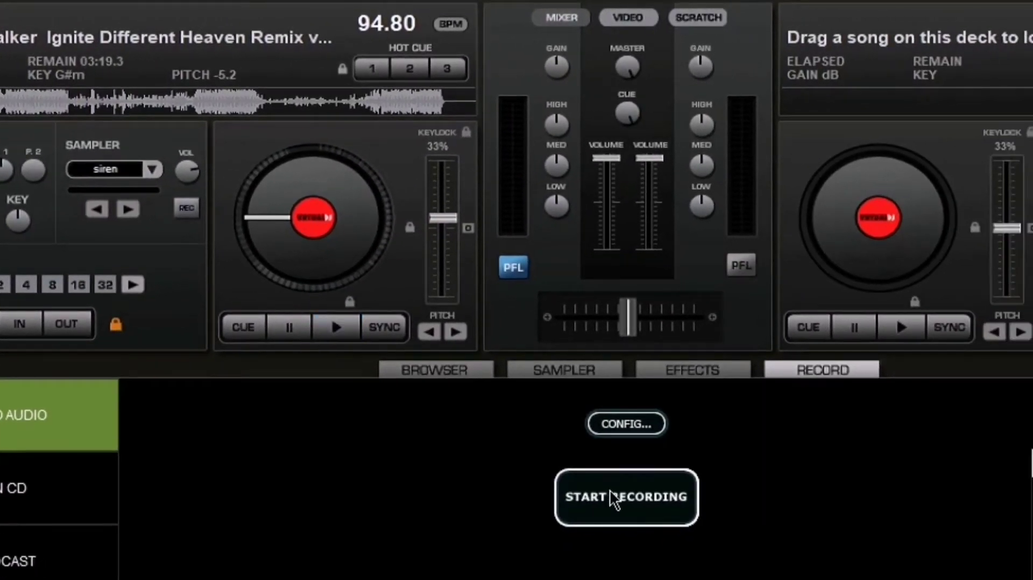
click(613, 498)
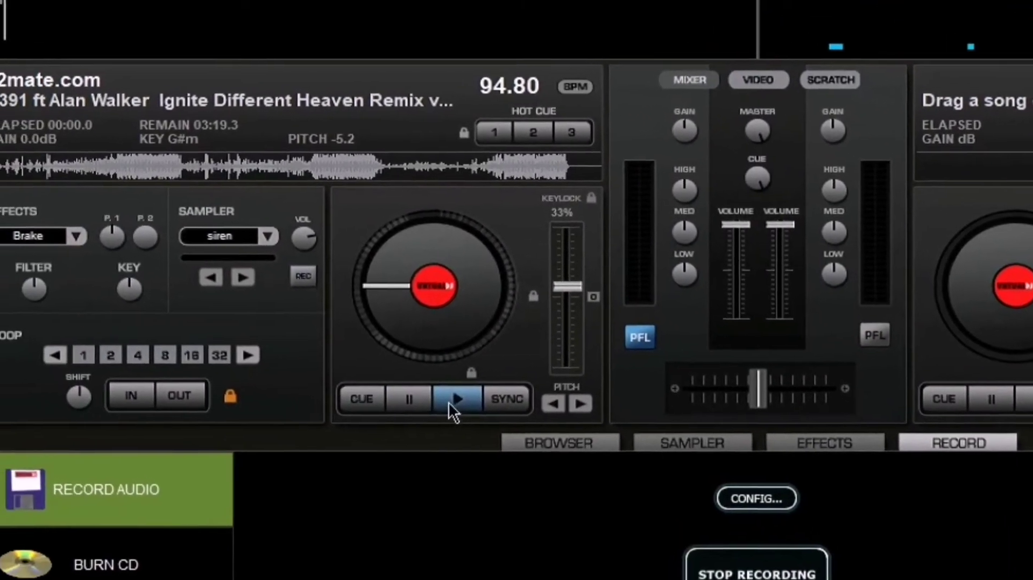
click(484, 420)
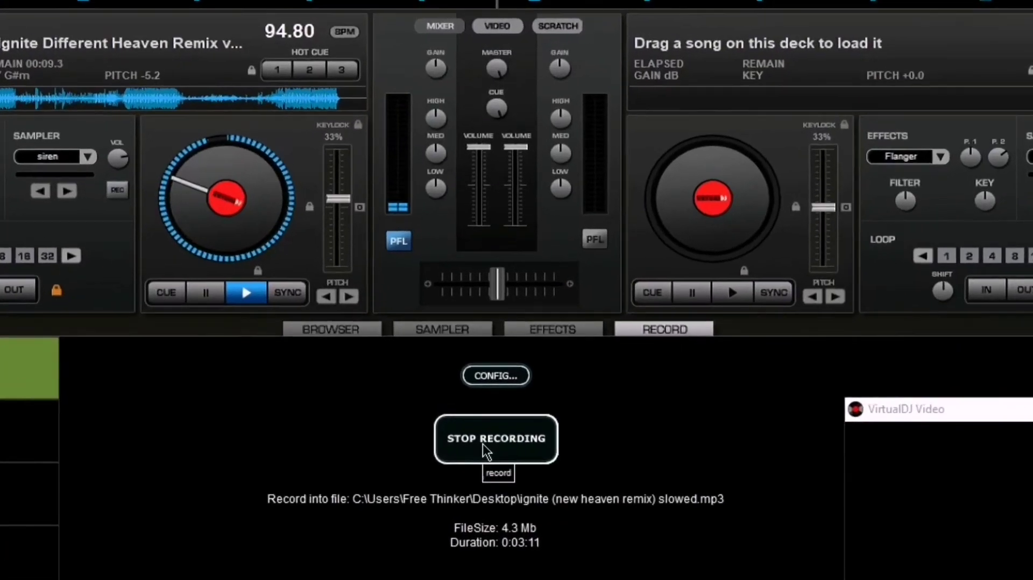
click(486, 451)
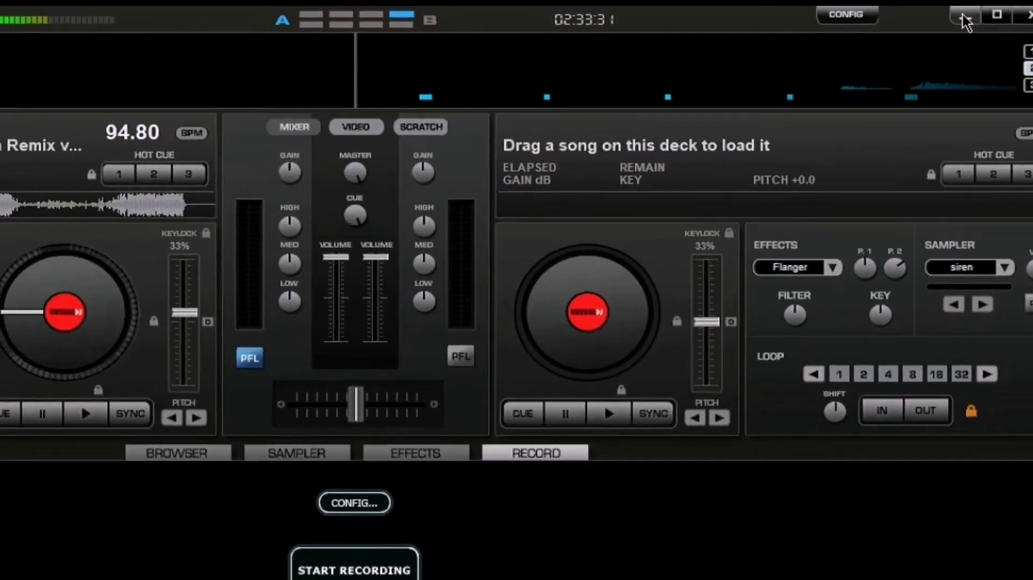
Minimize VirtualDJ, move the new slowed MP3 icon into view and open it with AIMP.
click(915, 21)
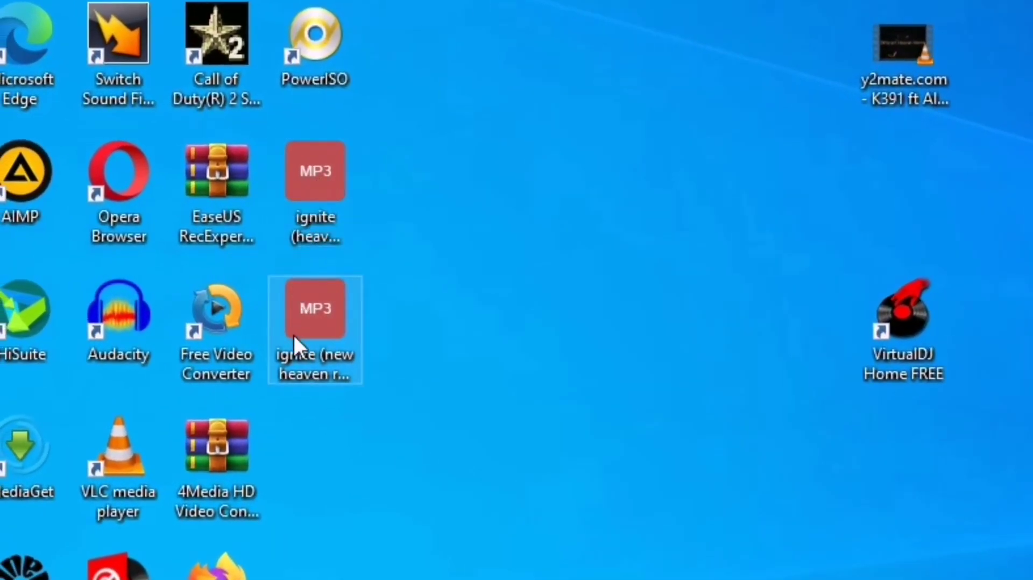
click(294, 335)
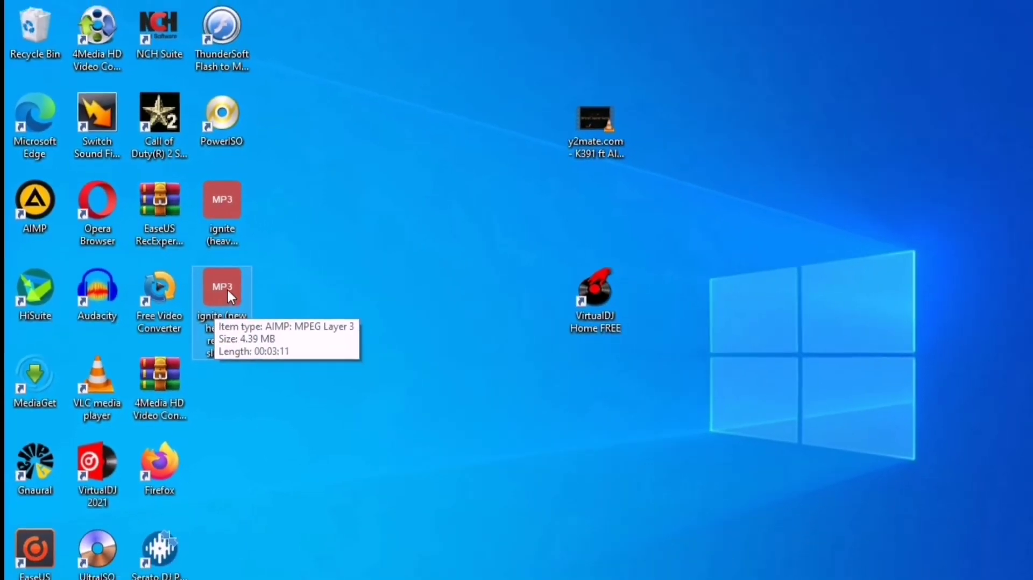
drag(227, 288, 199, 518)
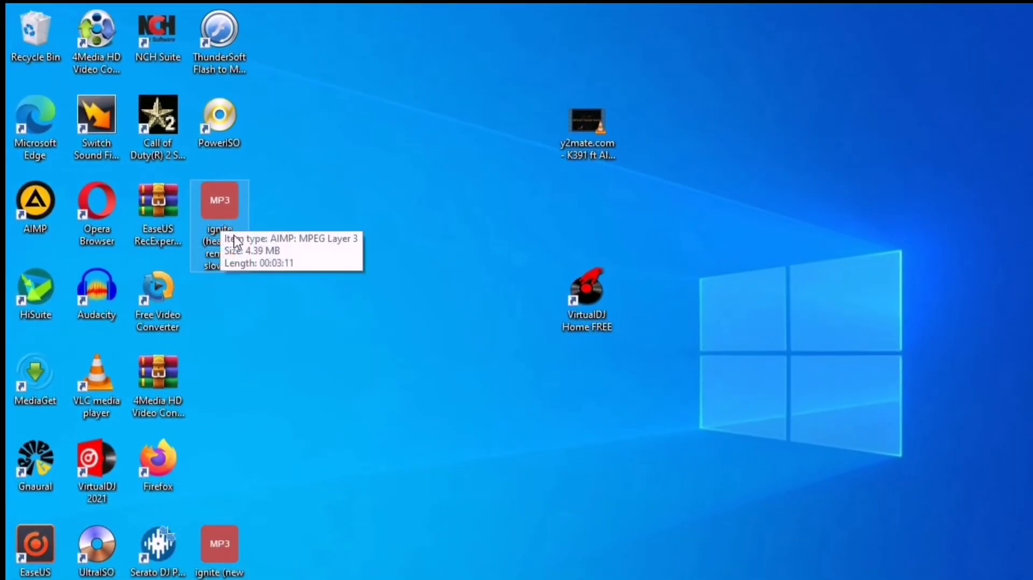
mouse_move(220, 544)
mouse_down()
mouse_move(399, 297)
mouse_move(767, 282)
mouse_up()
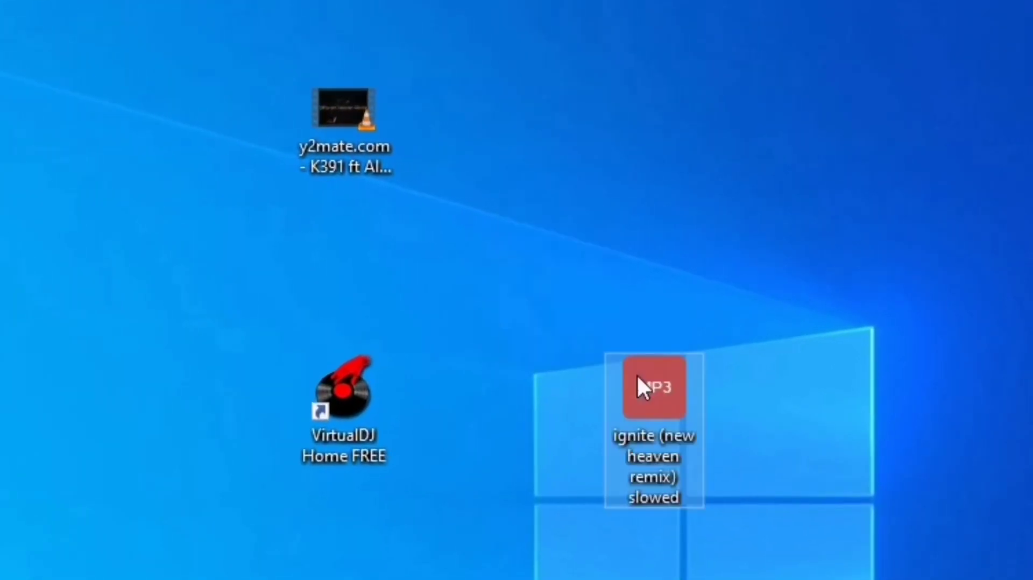
right_click(649, 390)
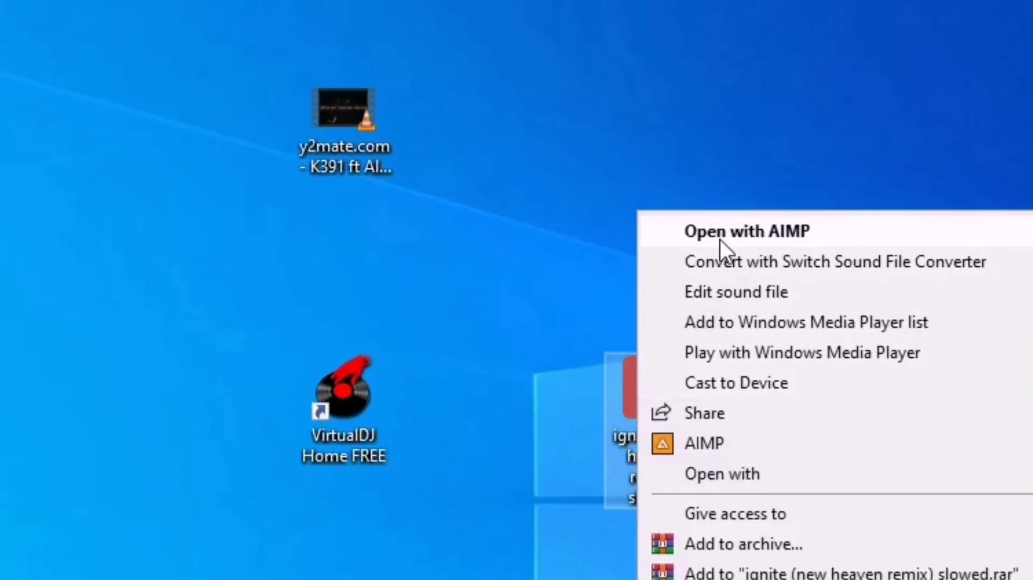
click(720, 240)
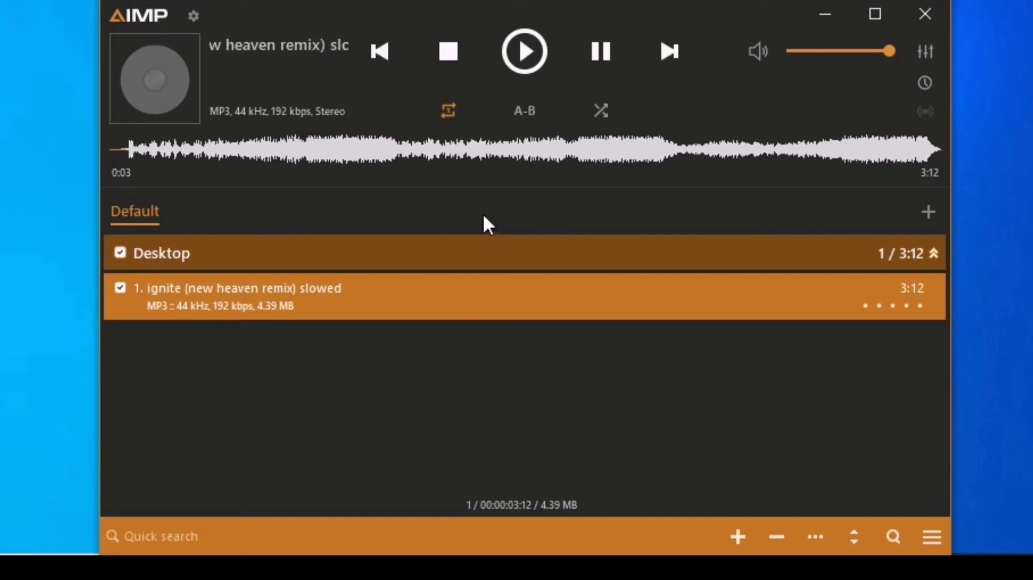